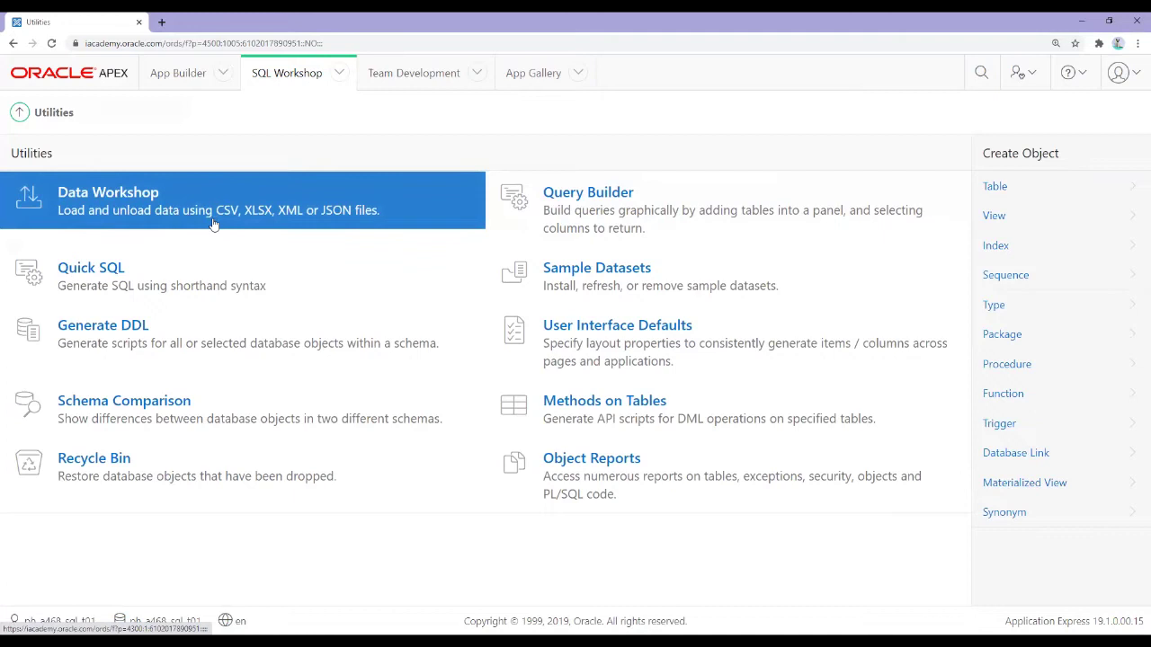
Start a data unload in Data Workshop using the XML format.
click(126, 200)
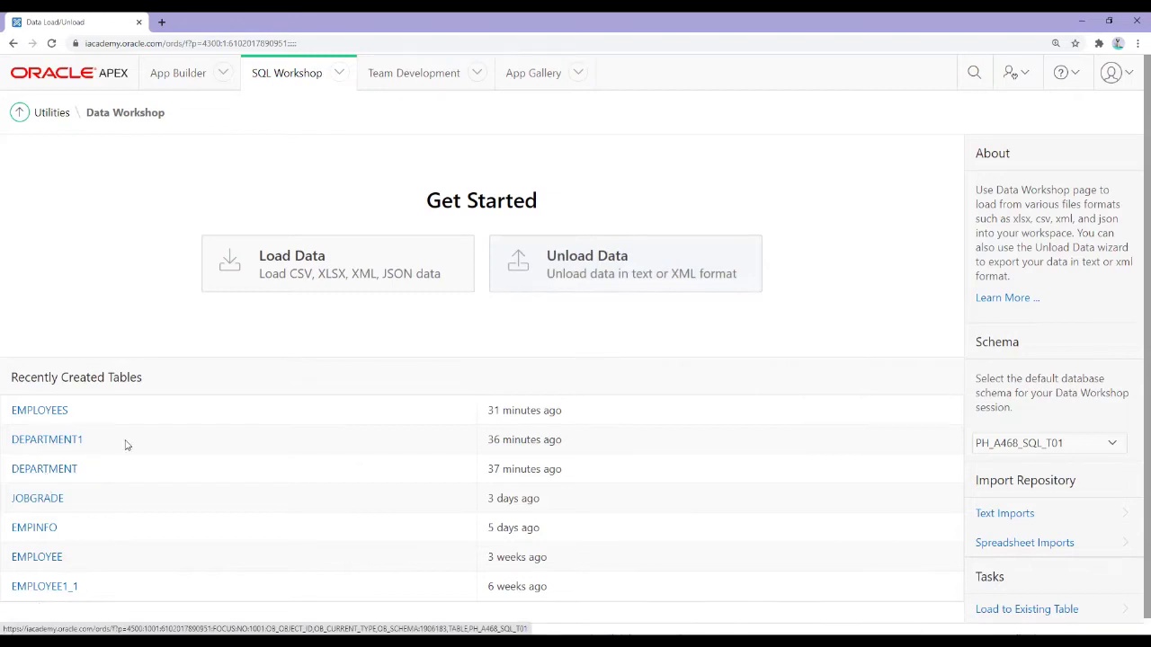
click(582, 265)
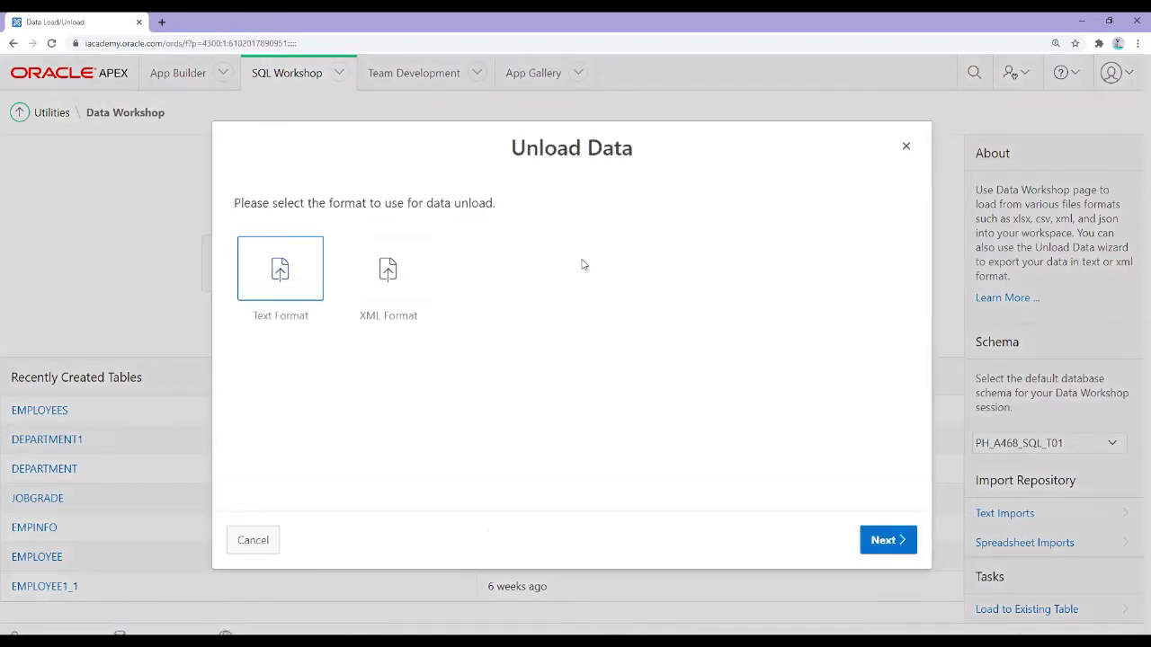
click(389, 271)
key(Return)
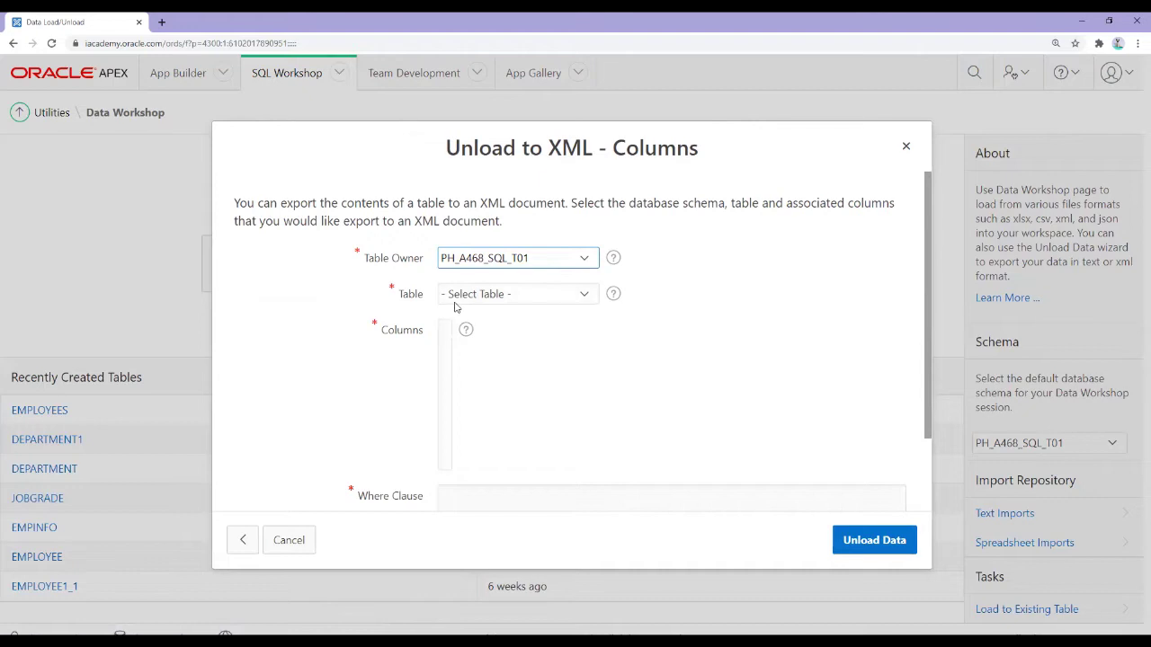
Unload all columns of the EMPLOYEE table, COMMISSION through DEPID, to an XML file and close the unload wizard.
click(587, 297)
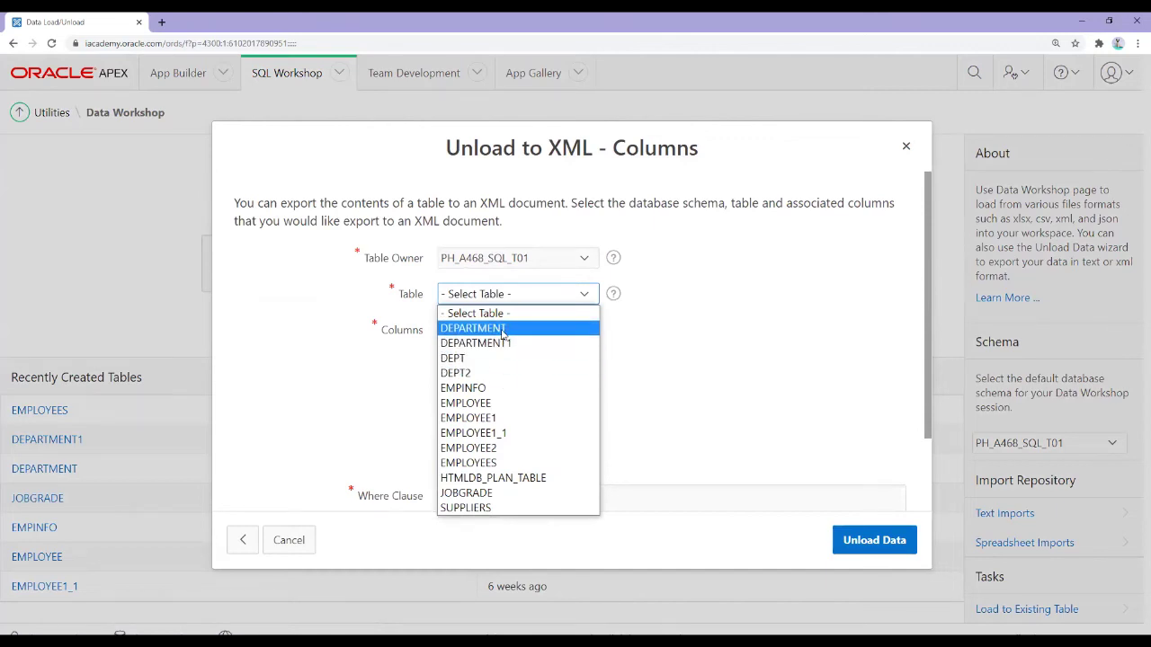
click(486, 403)
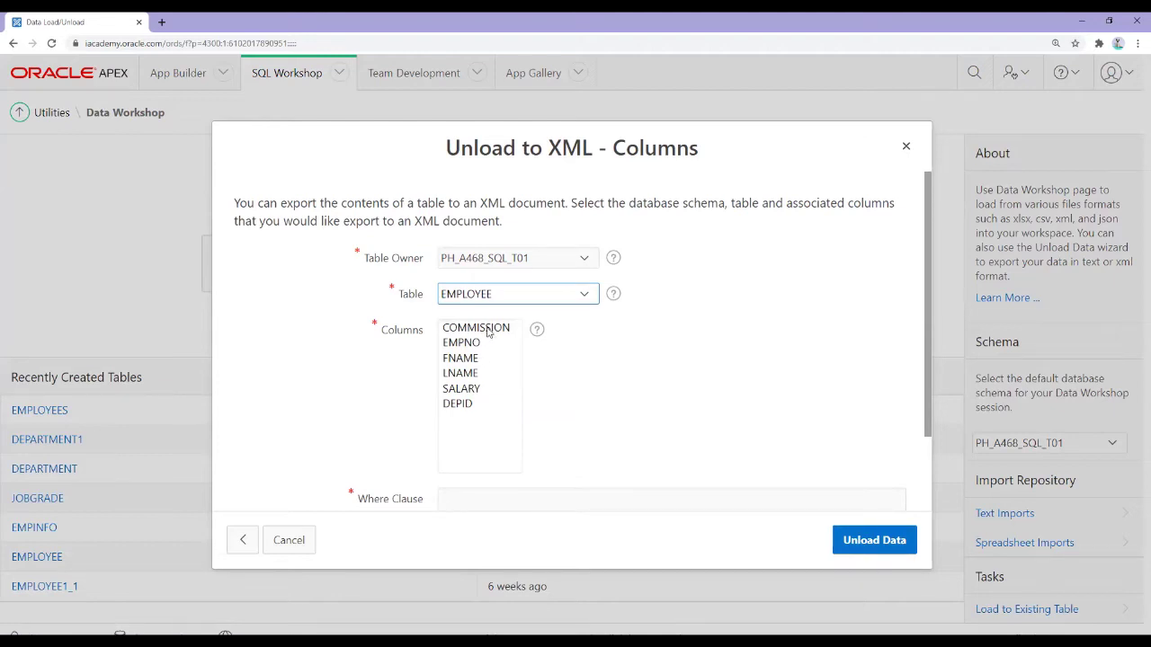
drag(476, 331, 477, 407)
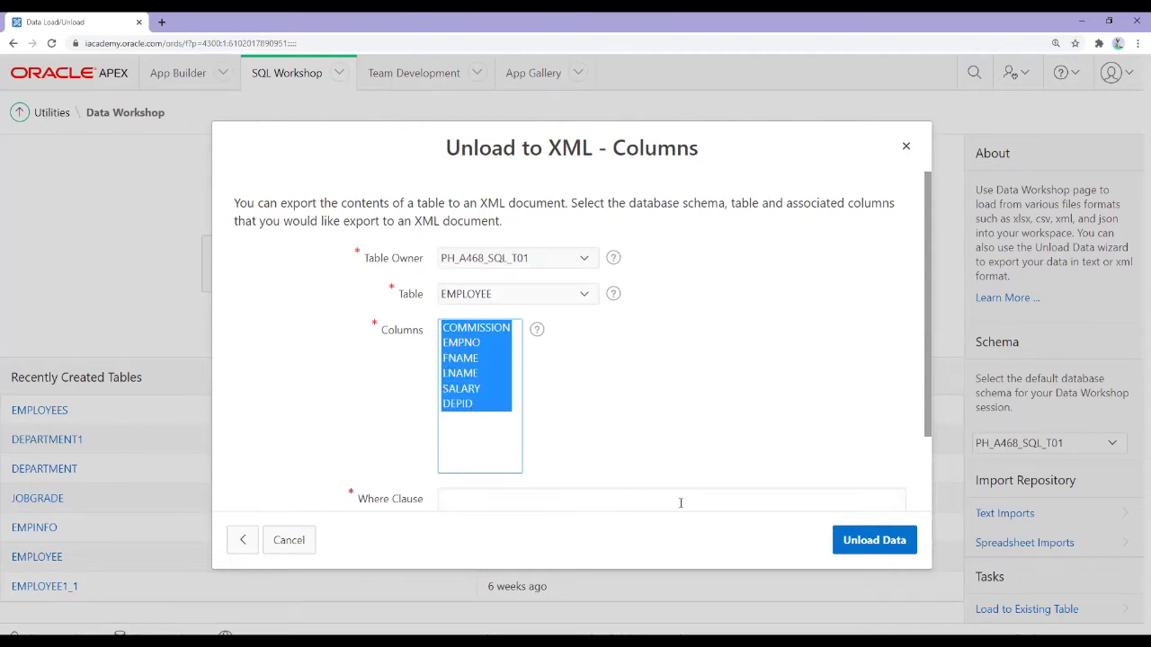
click(872, 543)
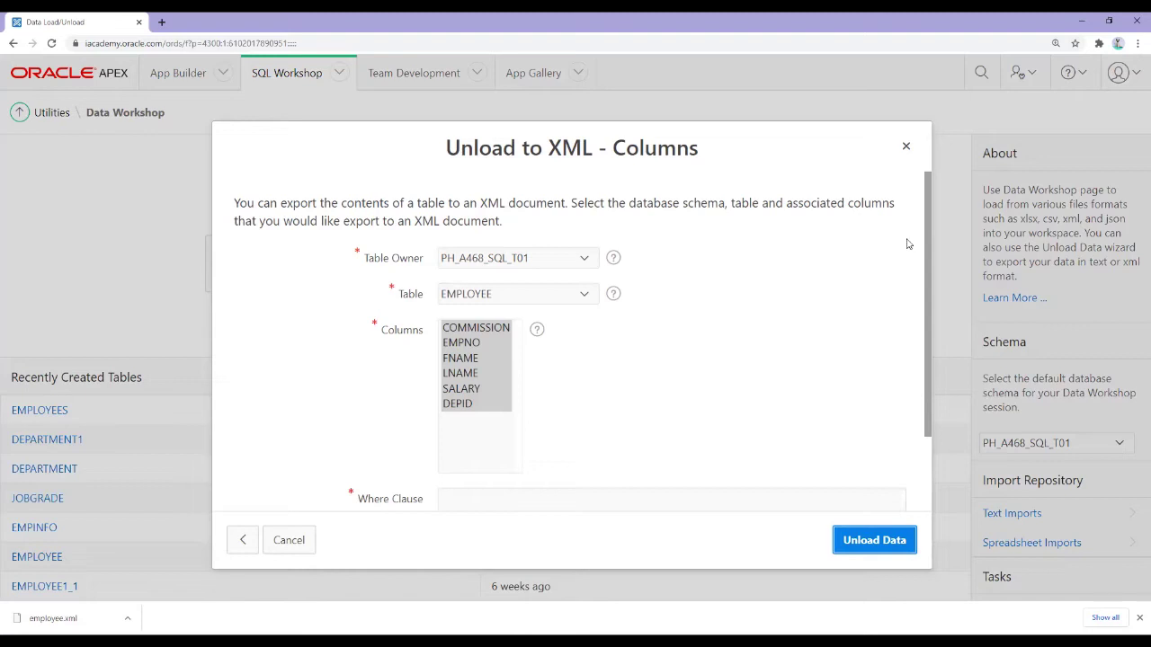
click(907, 148)
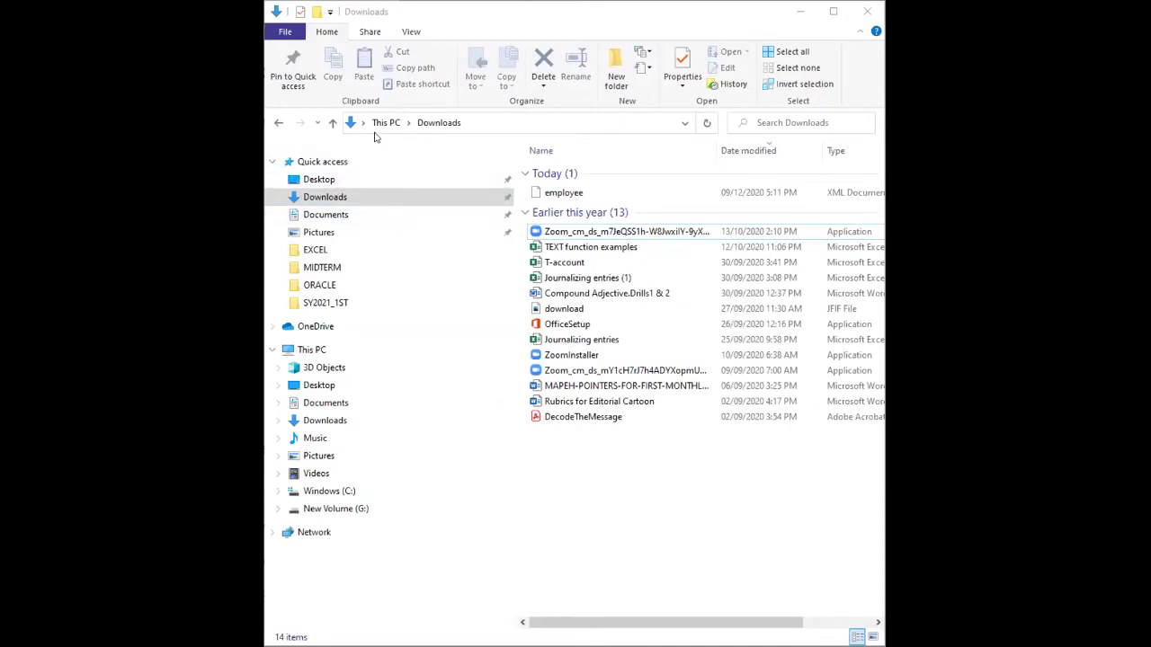
Check the exported employee XML file in the Downloads folder in File Explorer, then return to the browser.
click(834, 12)
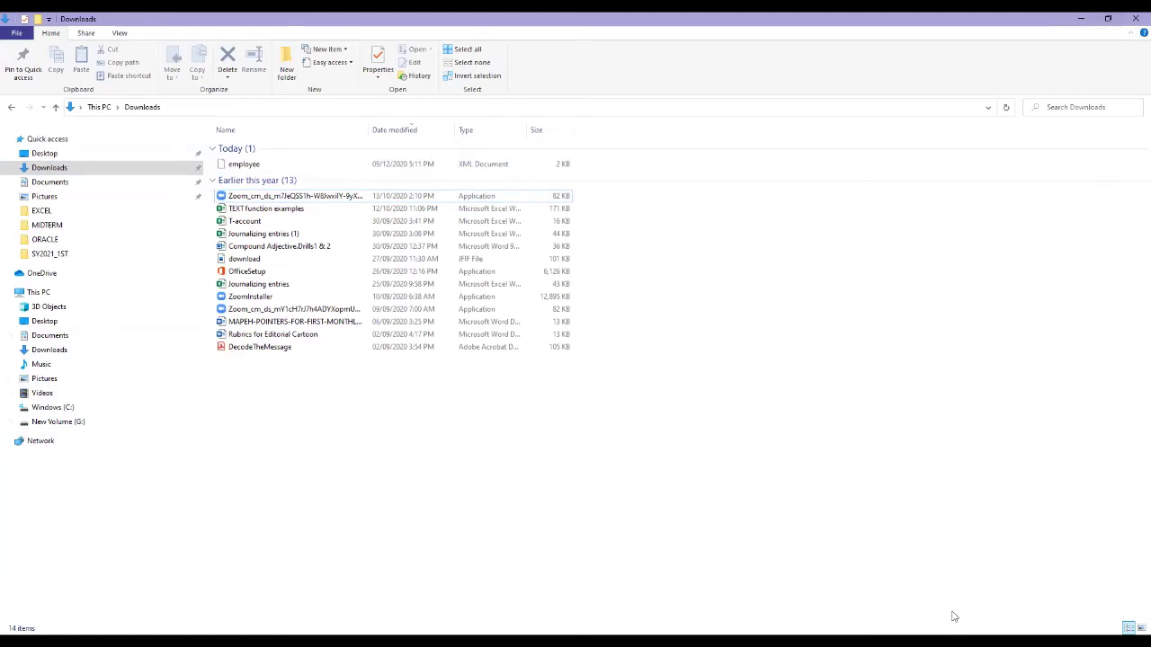
key(alt+Tab)
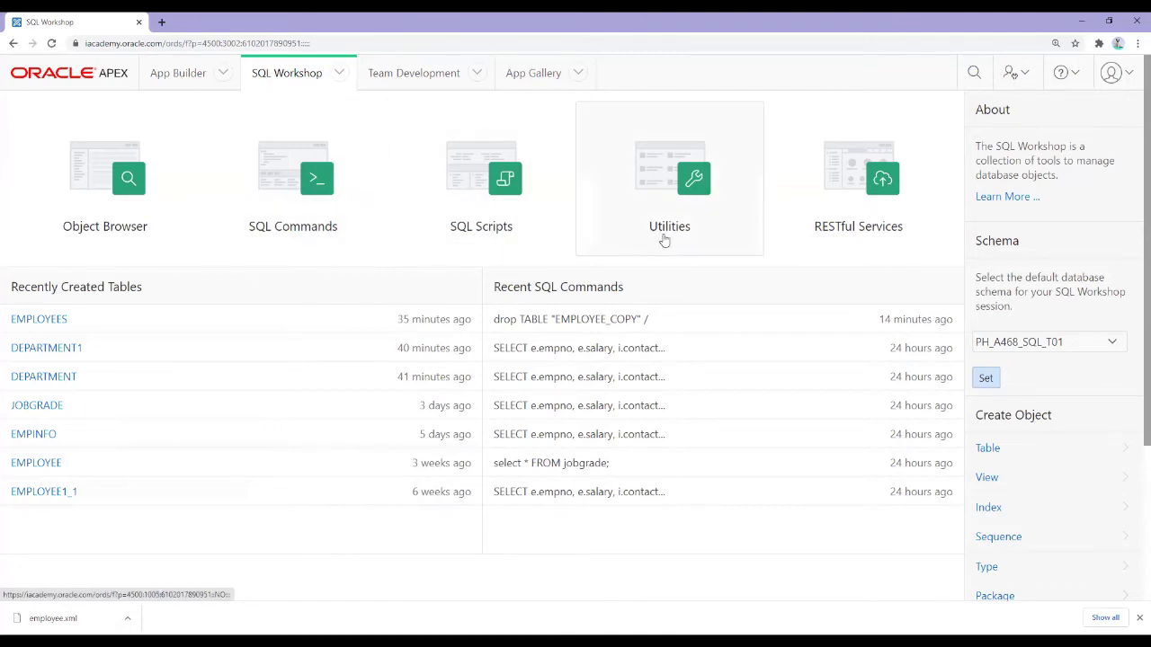
Start a data load in Data Workshop and upload the exported employee.xml file from the Downloads folder.
click(689, 183)
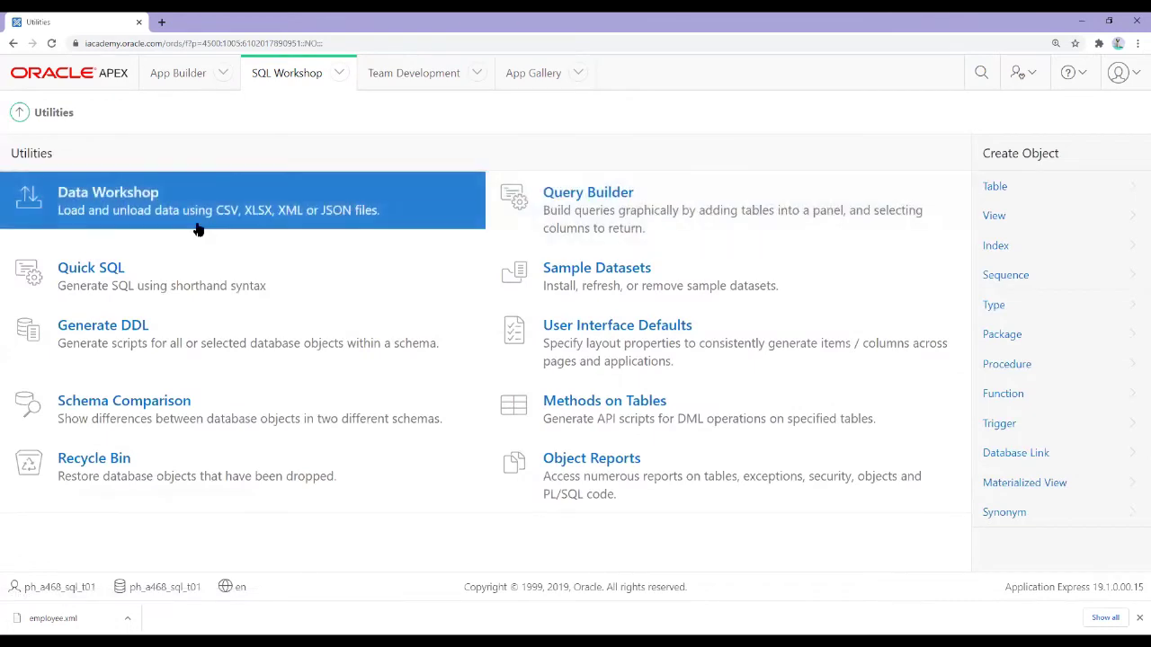
click(102, 197)
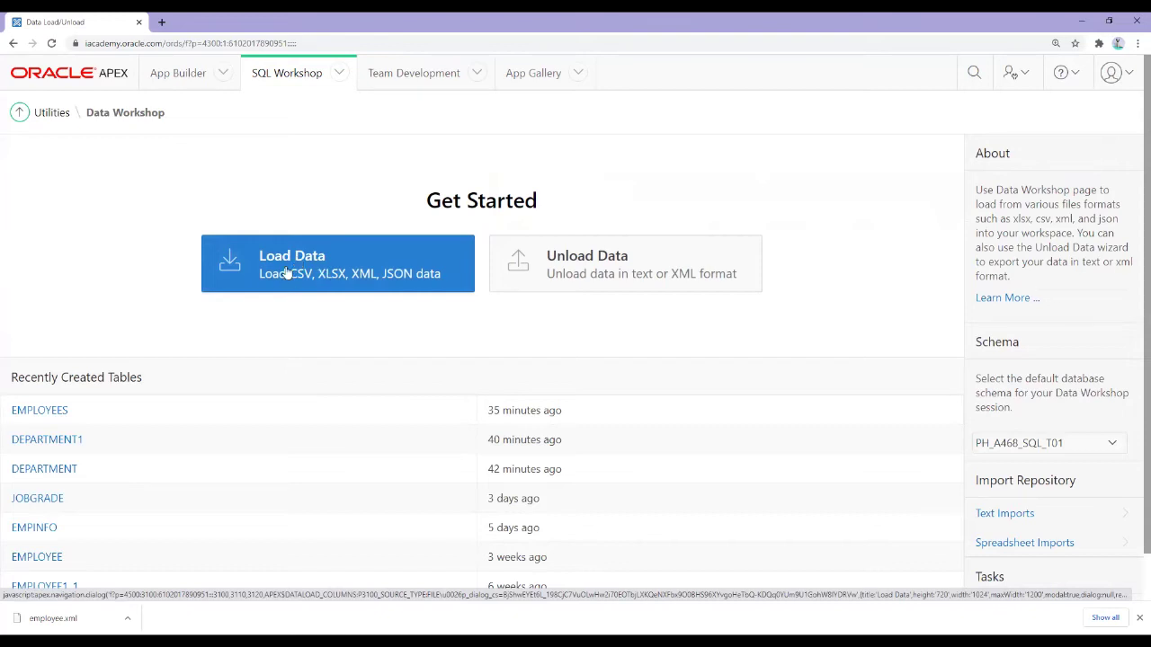
click(297, 262)
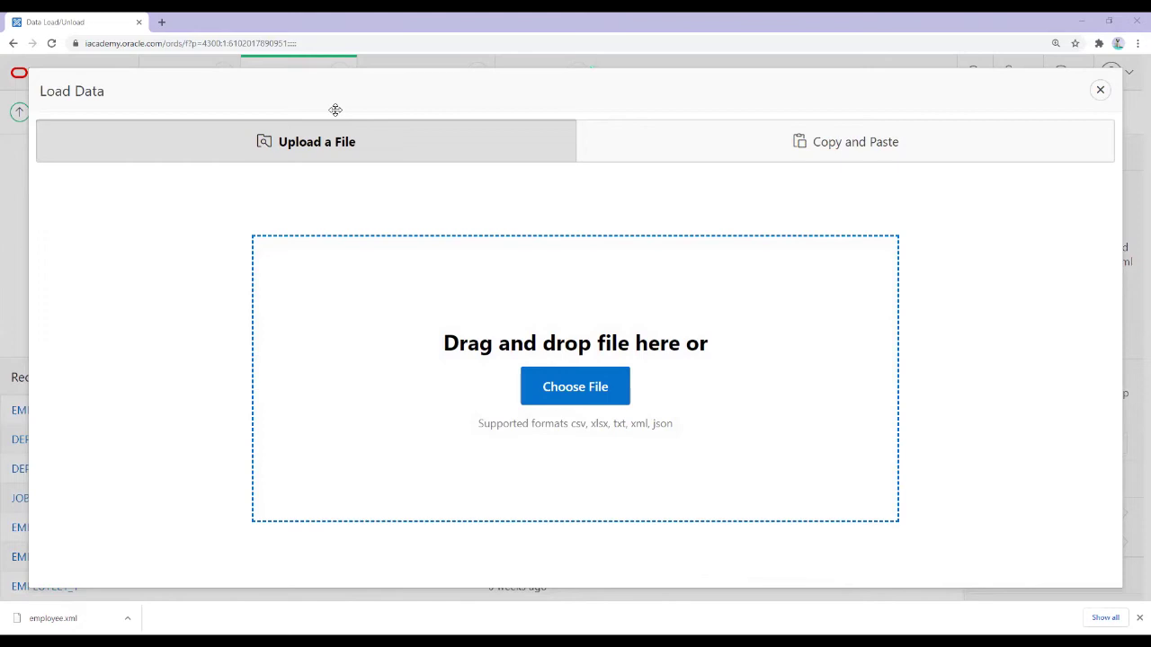
drag(334, 110, 564, 395)
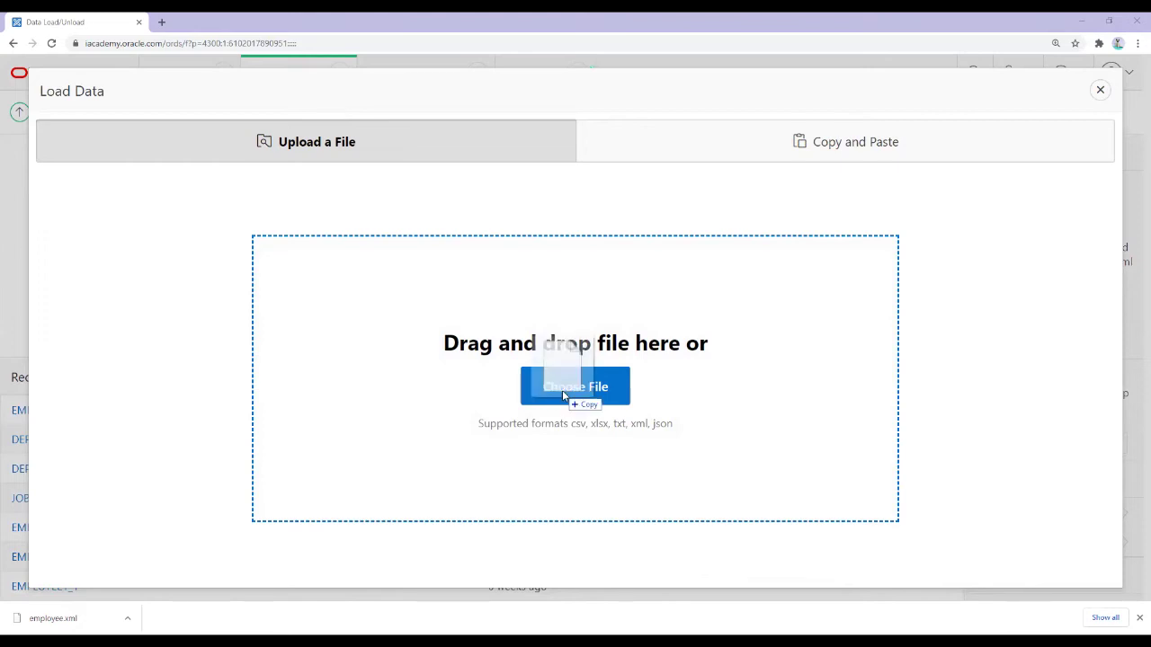
drag(564, 396, 605, 413)
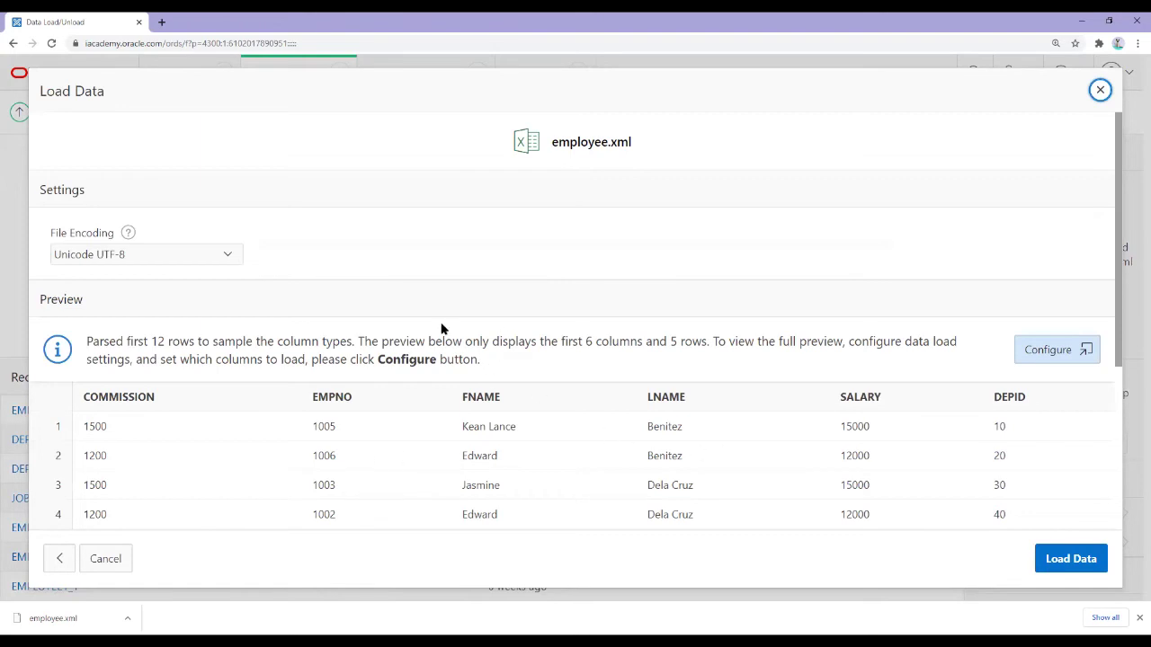
Review the employee.xml preview in the load configuration, set the rows to sample to All Rows and save the configuration.
scroll(350, 424, down, 3)
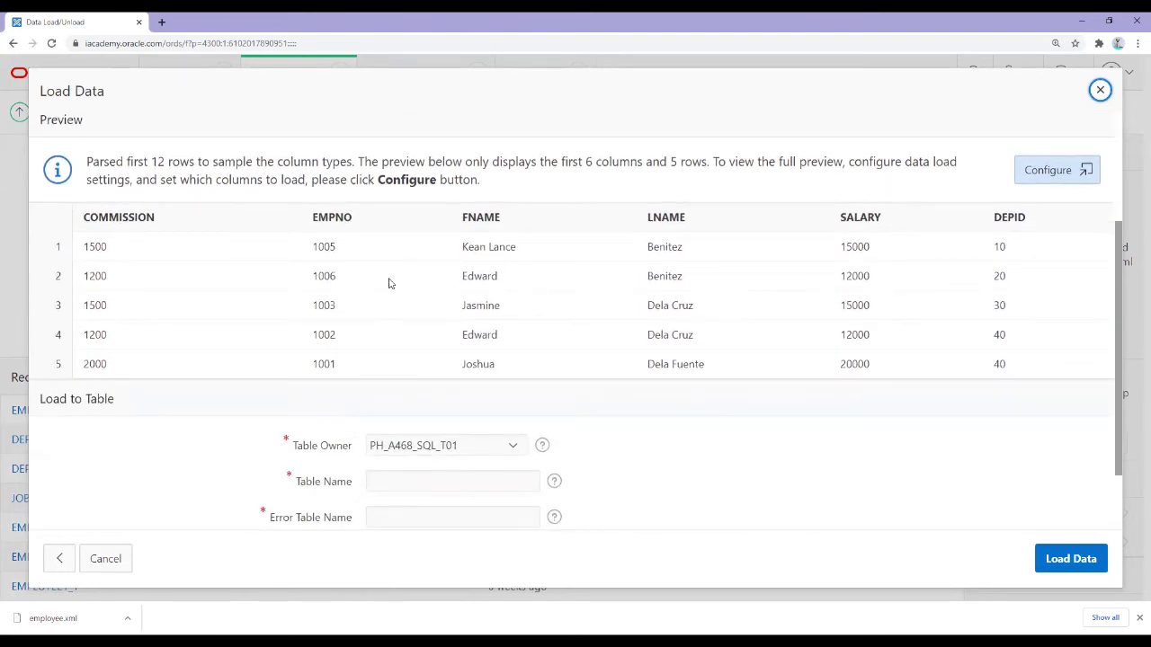
scroll(372, 290, up, 2)
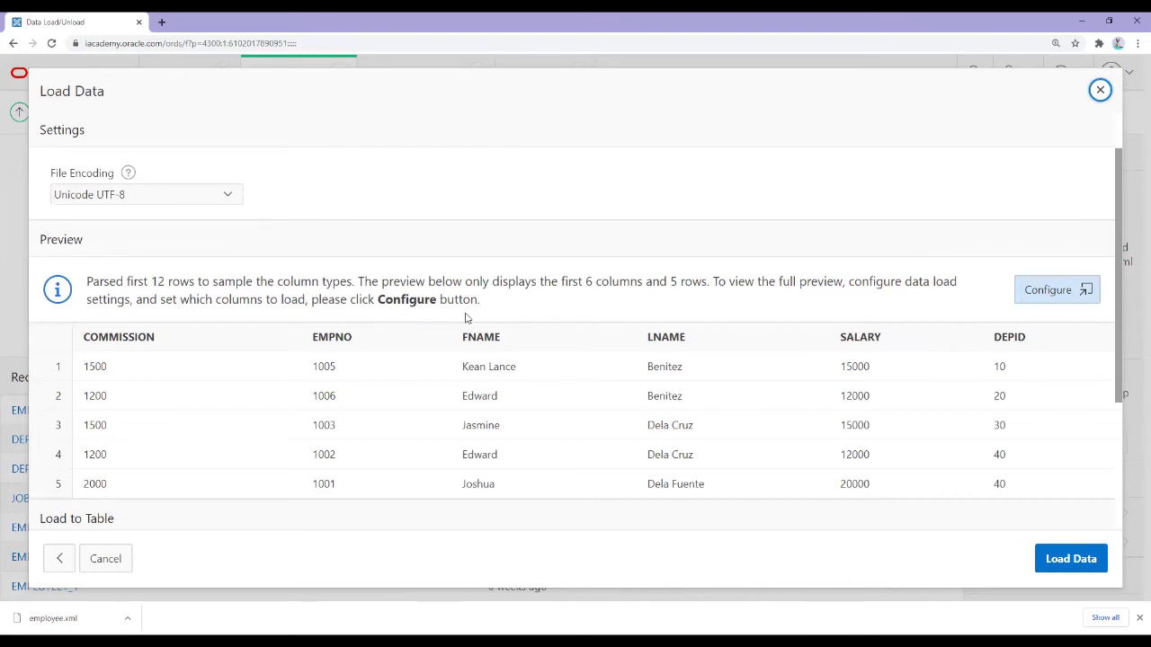
click(1086, 295)
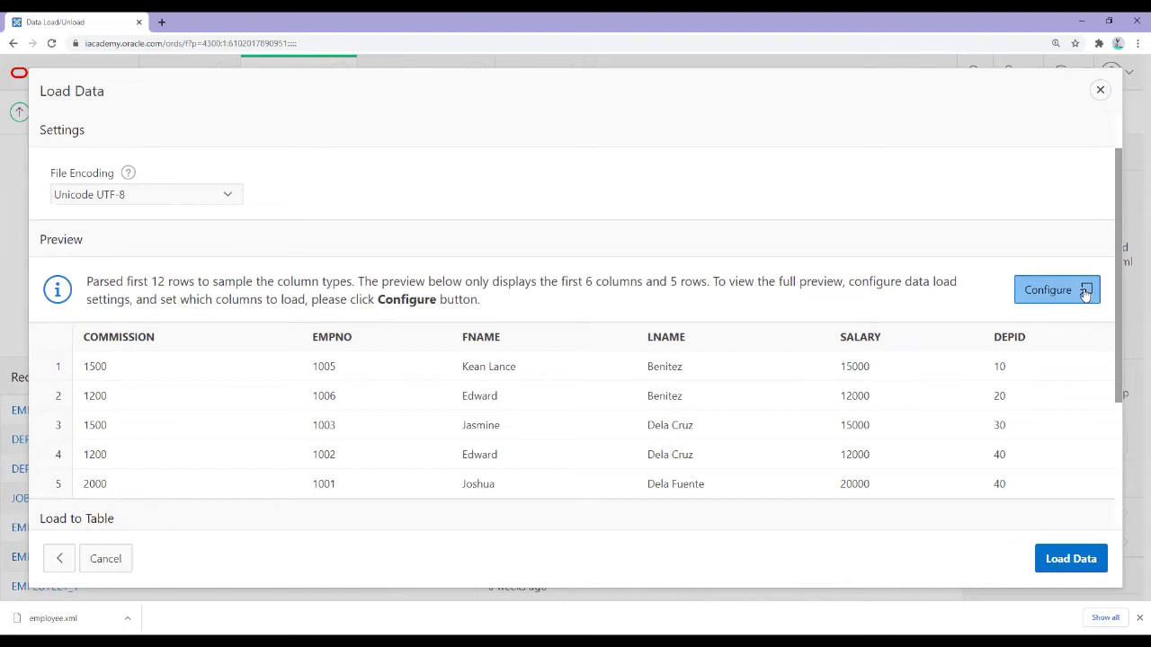
click(1086, 295)
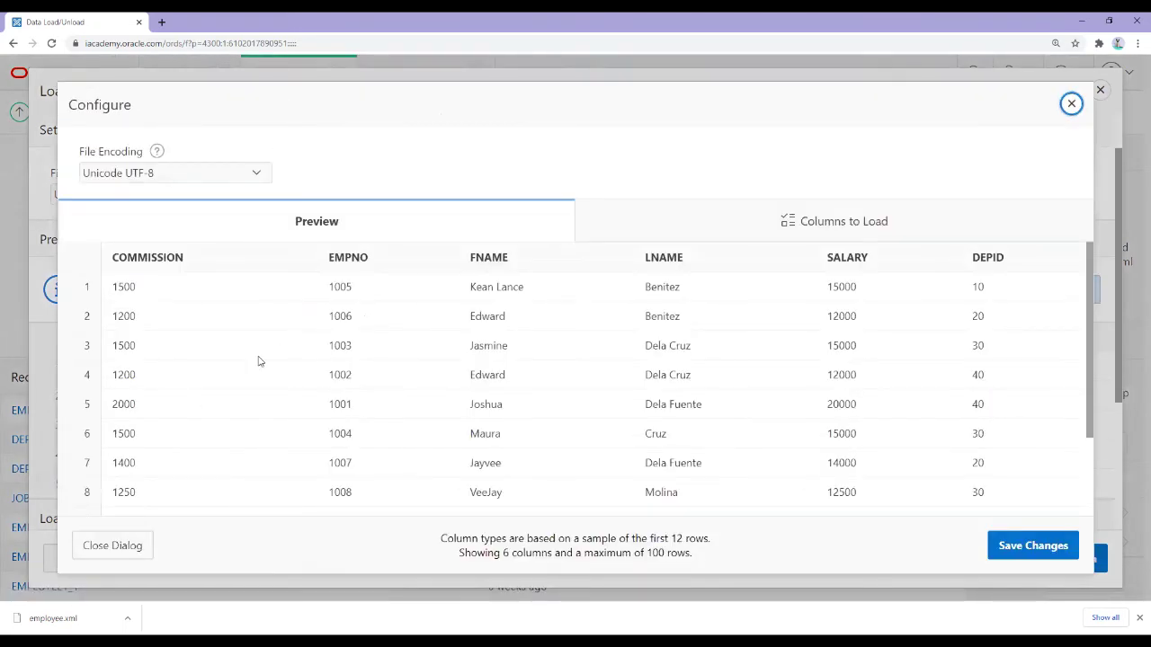
scroll(211, 375, down, 2)
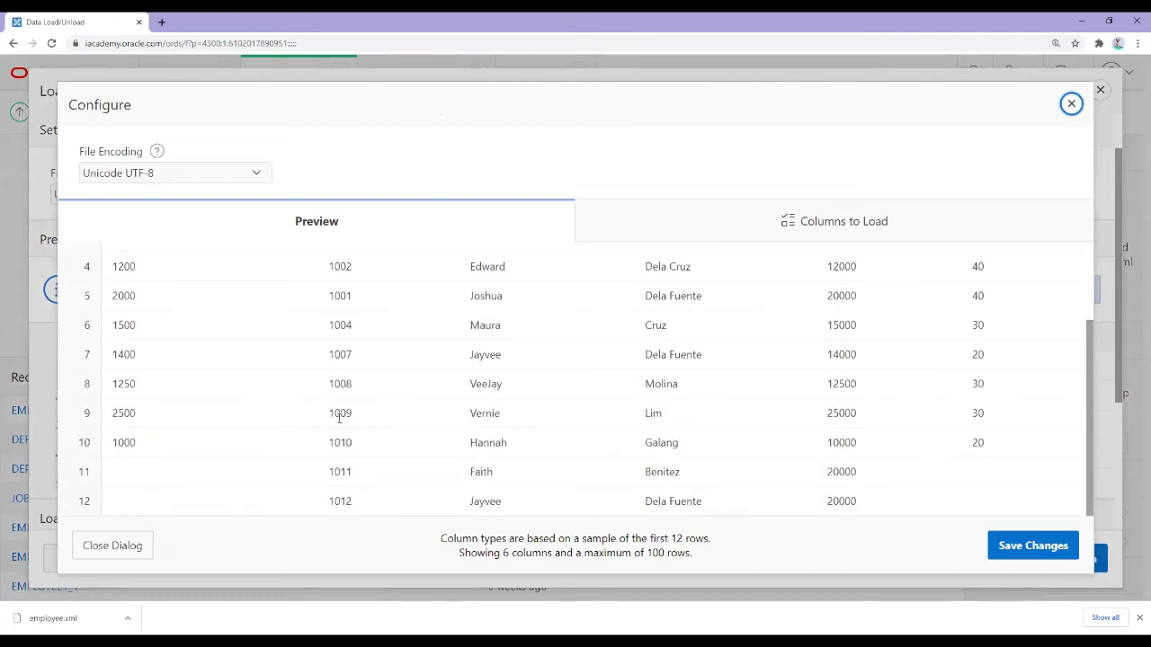
scroll(333, 382, up, 2)
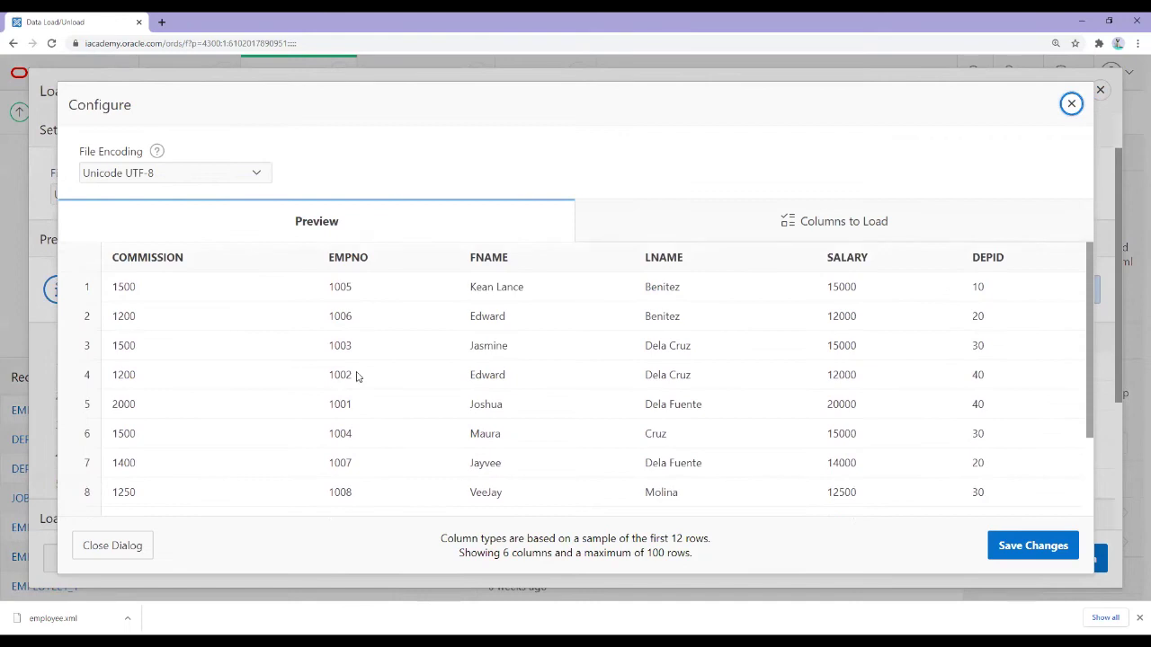
scroll(357, 377, down, 2)
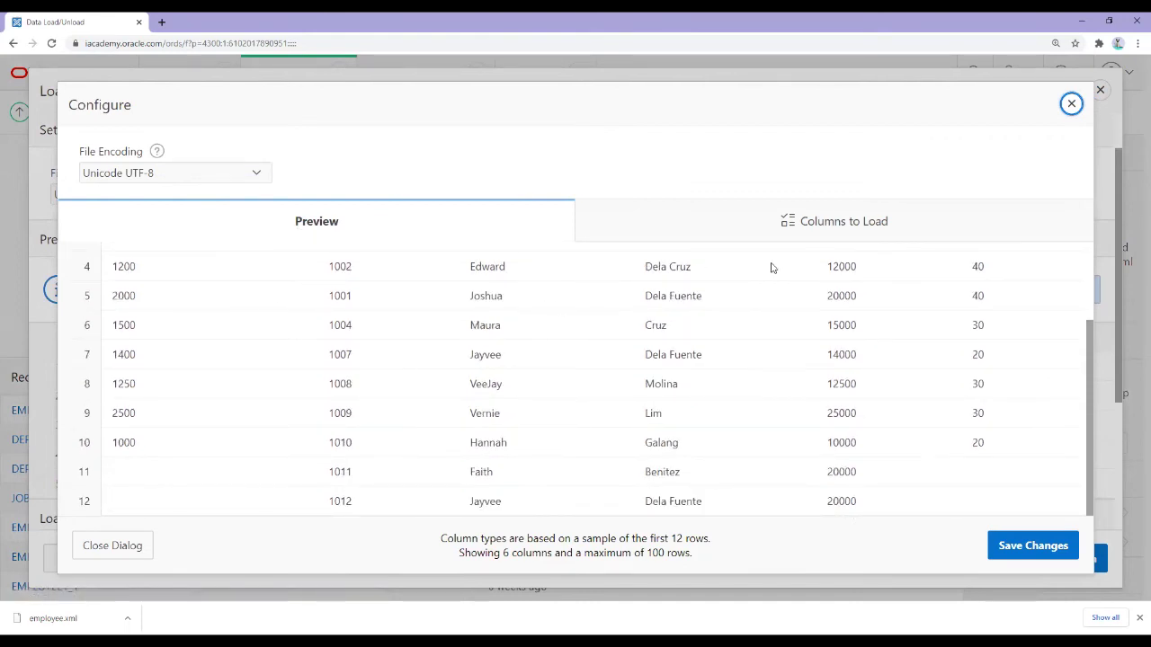
click(829, 224)
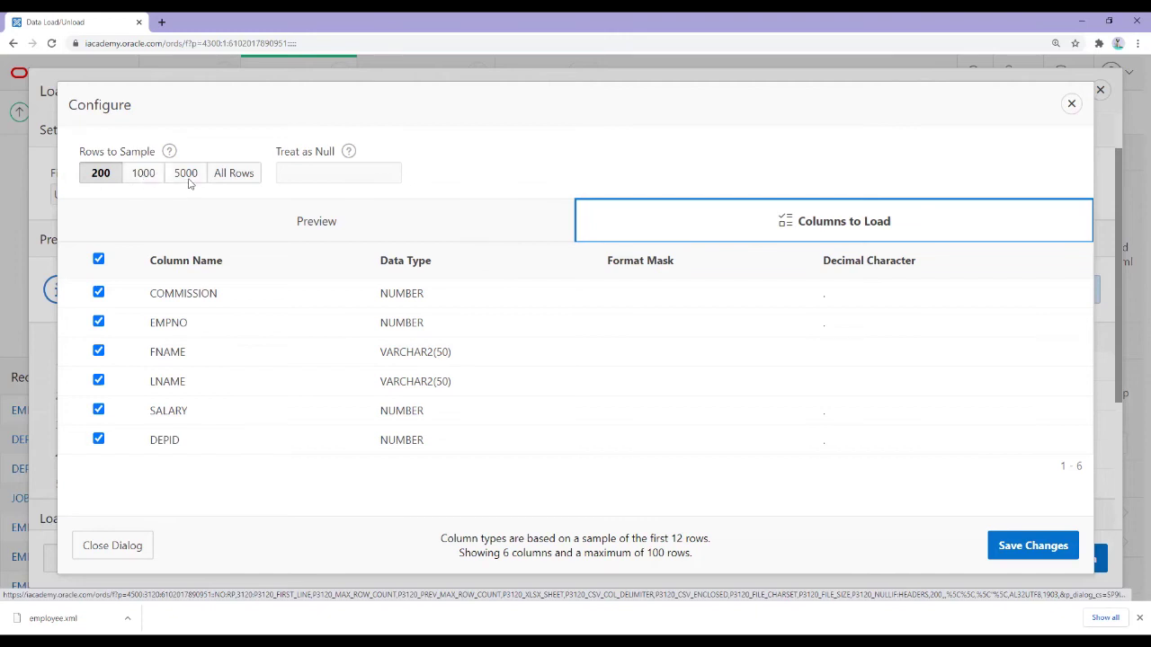
click(244, 176)
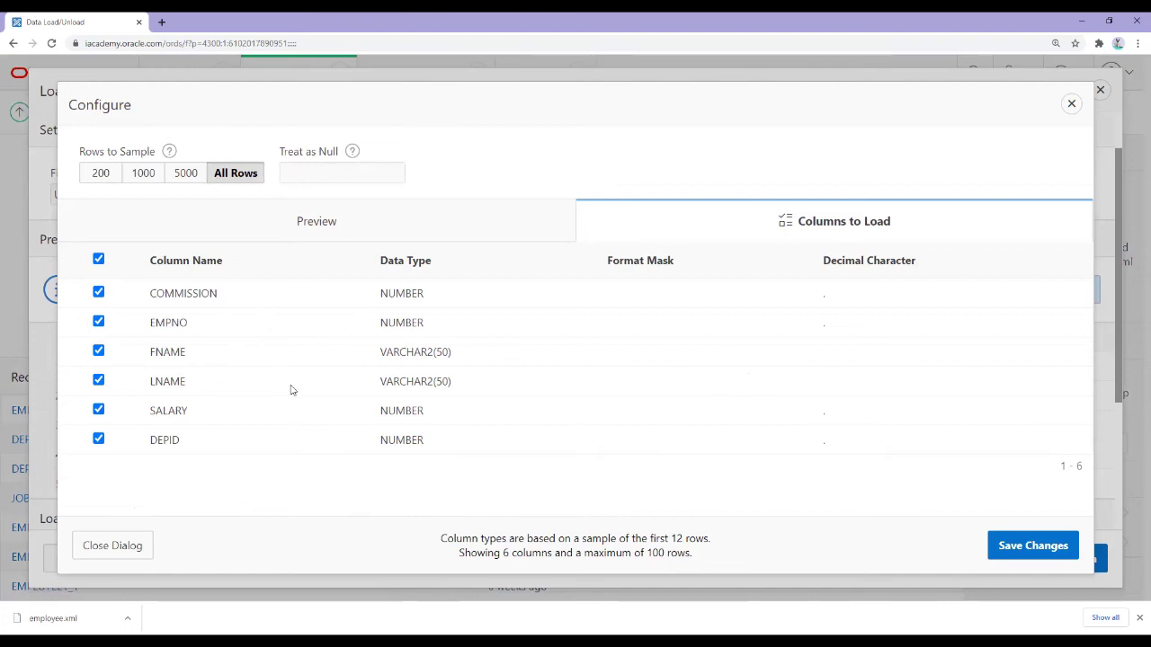
click(1034, 545)
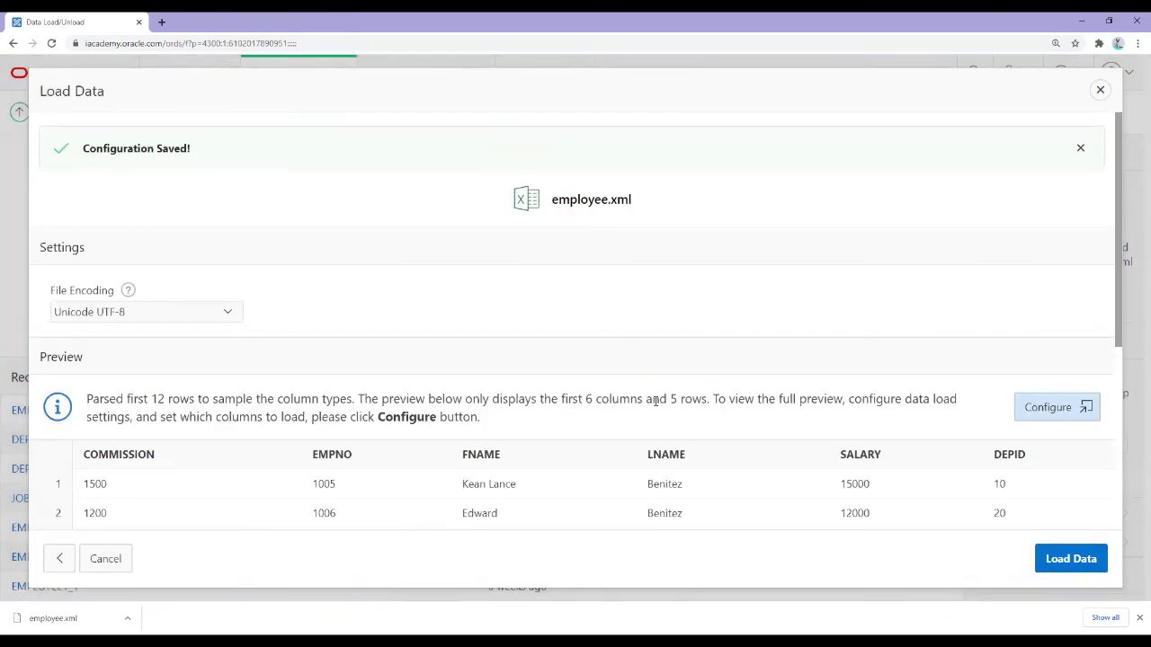
Name the target table EMPLOYEE_COPY and load the employee.xml data into it.
scroll(654, 417, down, 2)
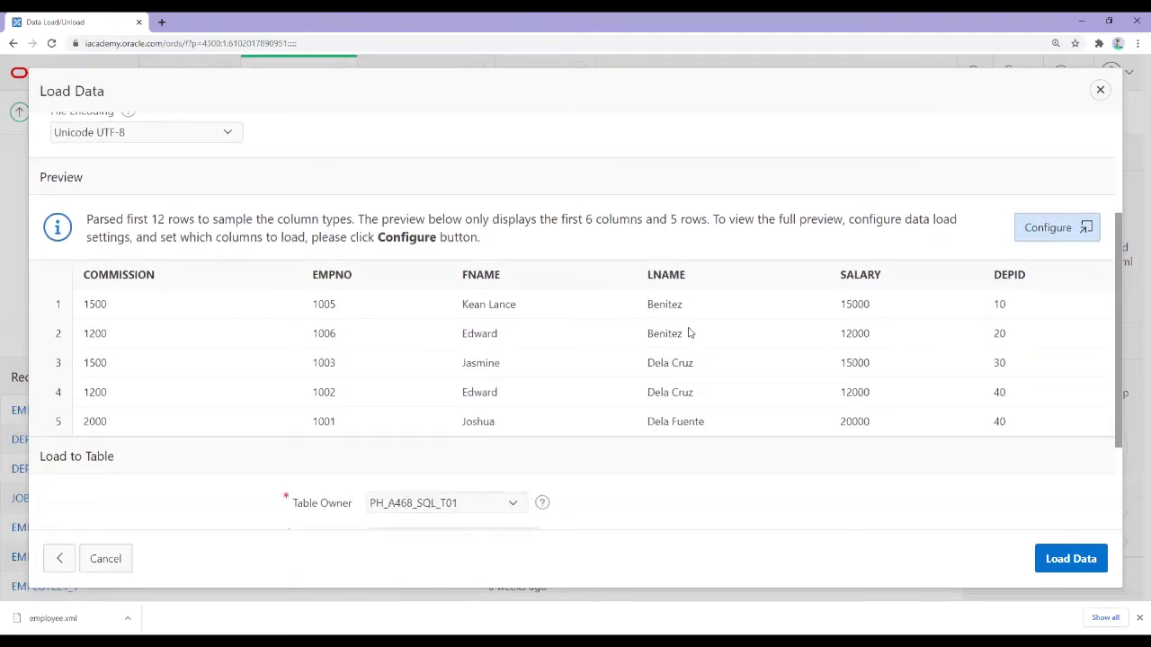
scroll(690, 335, down, 2)
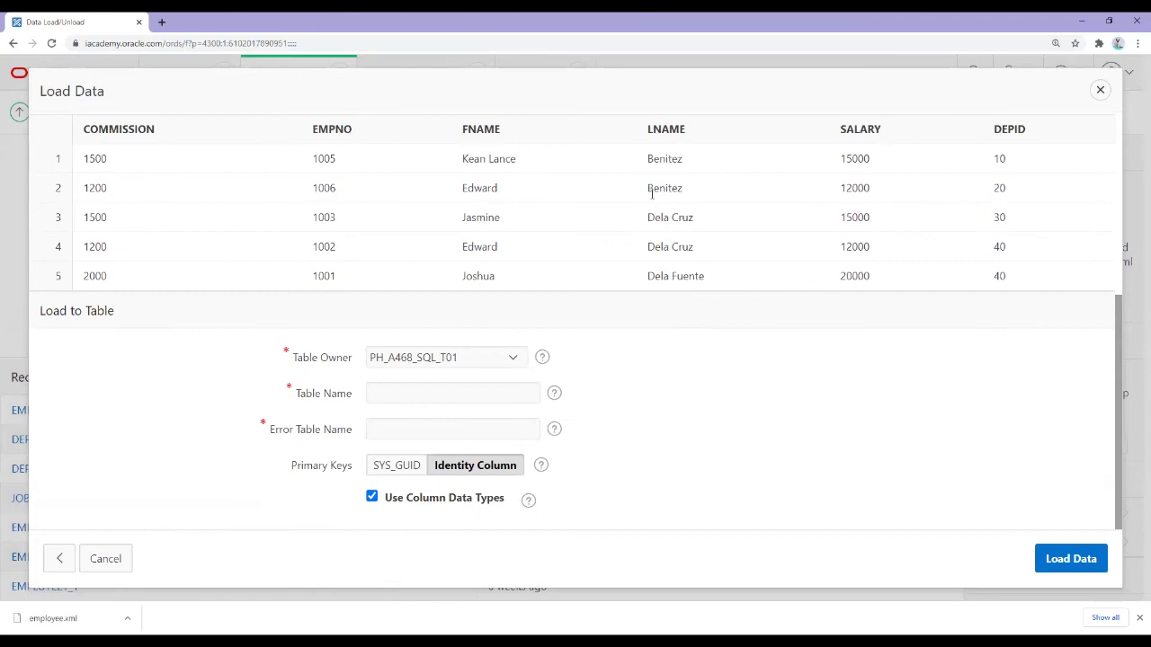
scroll(596, 224, up, 1)
scroll(596, 224, down, 1)
click(413, 392)
text(EMPLOYEE_)
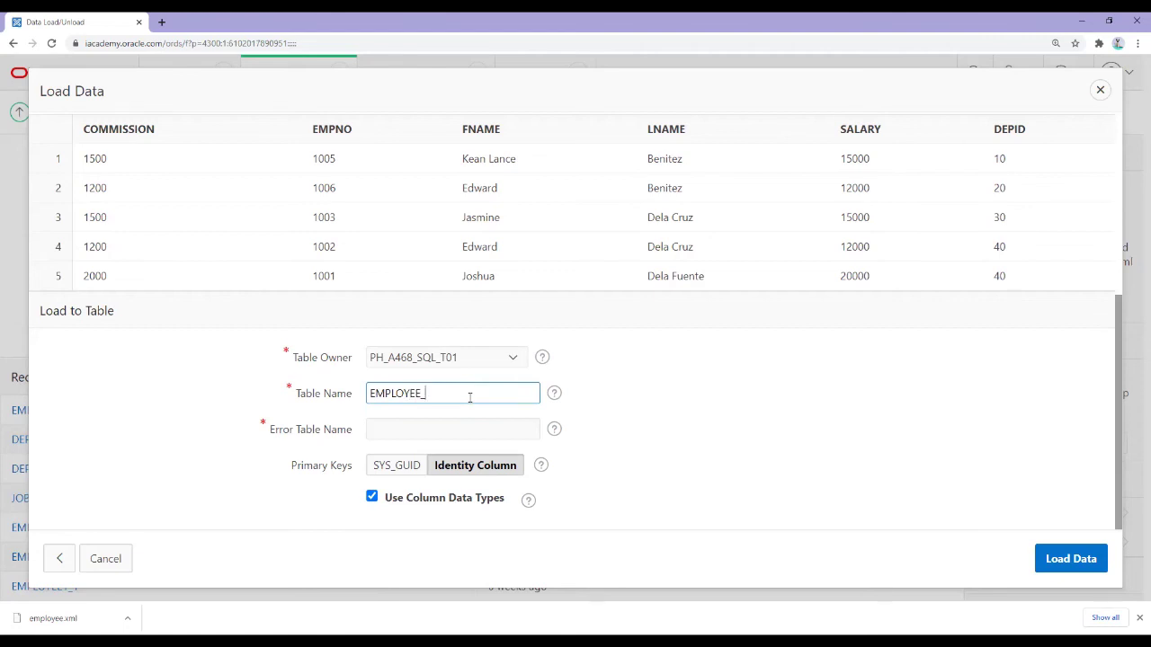
text(POY)
key(BackSpace)
click(1079, 563)
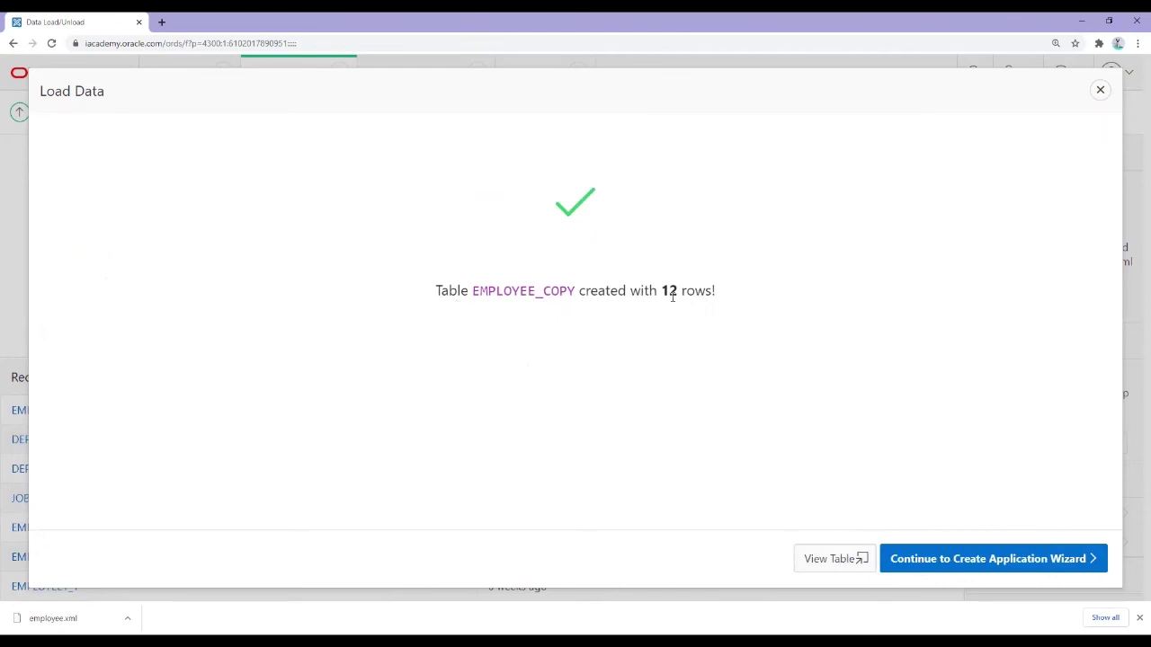
View the new EMPLOYEE_COPY table in Object Browser and examine its data rows.
click(856, 569)
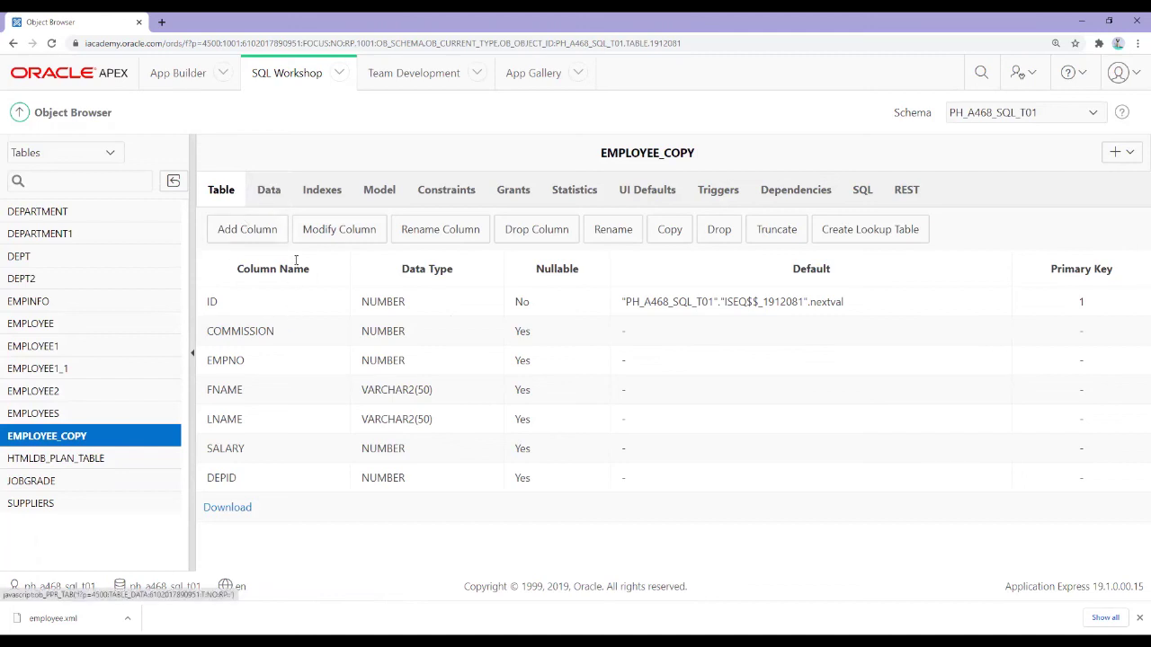
click(270, 192)
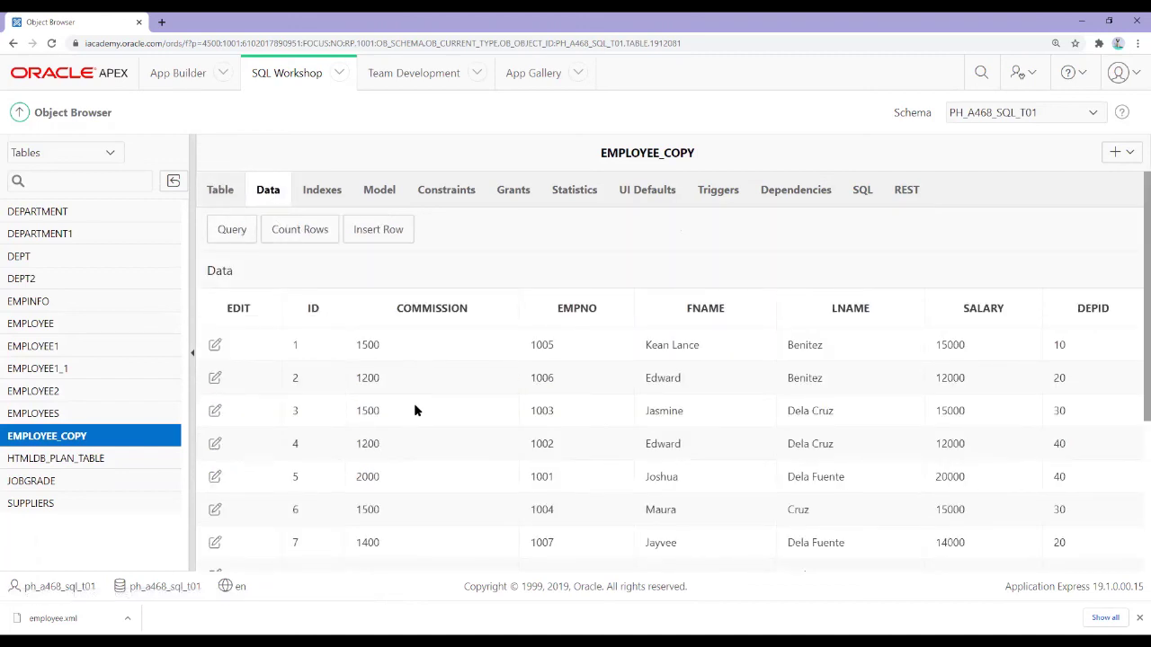
scroll(412, 414, down, 1)
scroll(388, 371, down, 3)
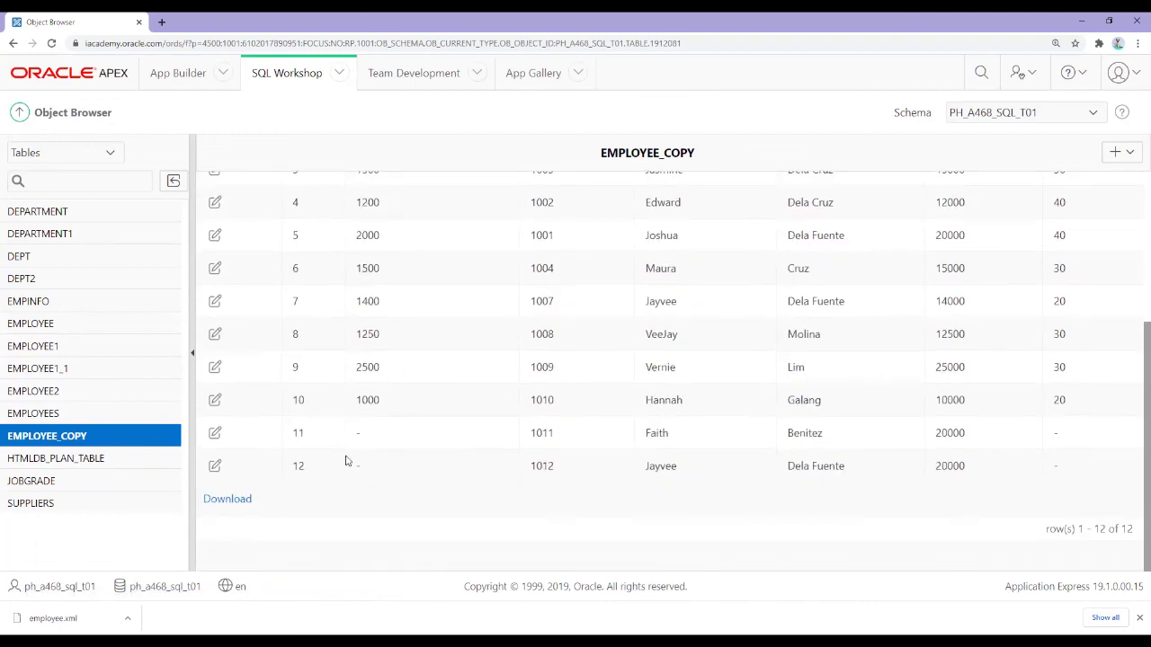
scroll(396, 387, up, 3)
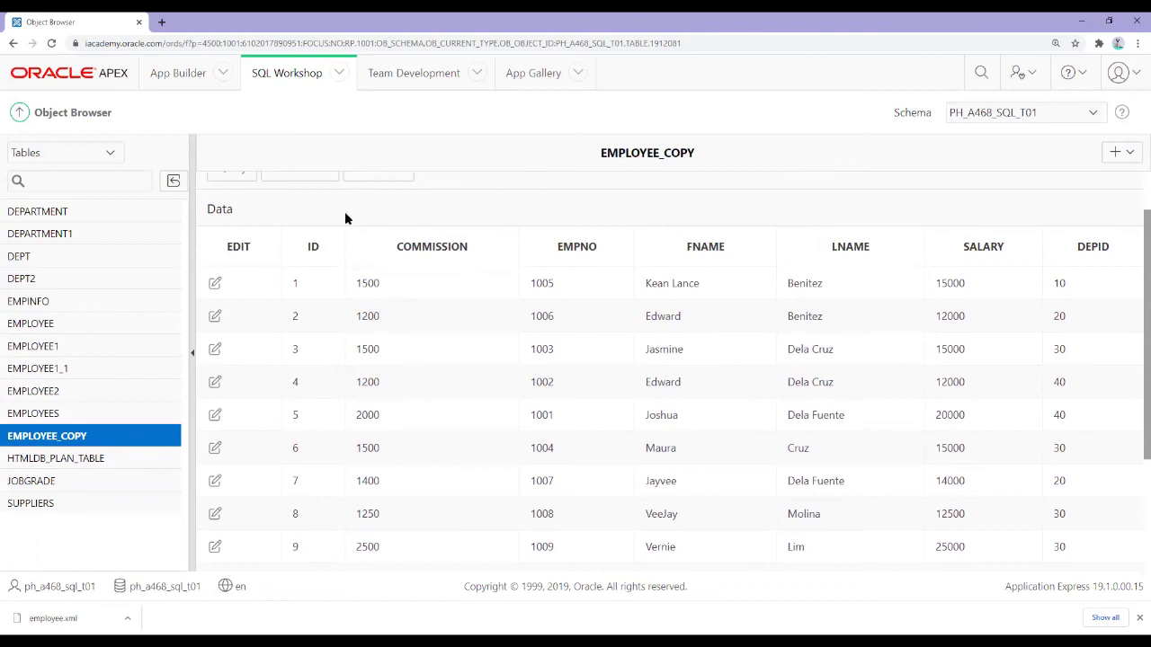
scroll(345, 218, down, 3)
scroll(347, 332, up, 4)
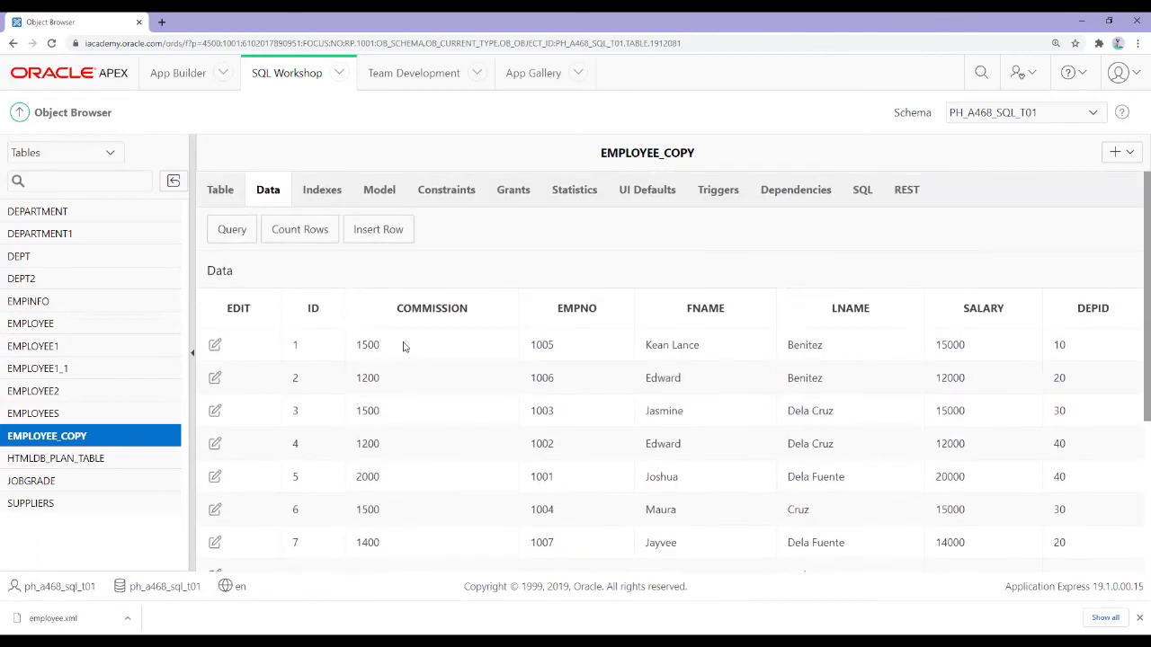
scroll(409, 350, down, 4)
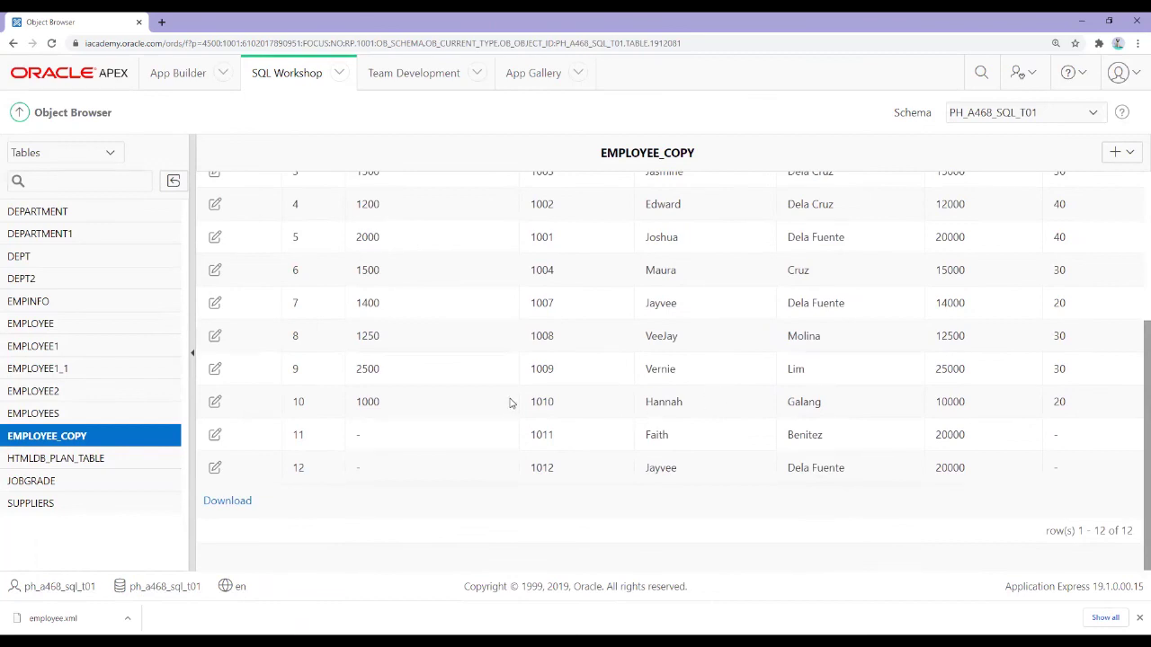
scroll(510, 401, up, 3)
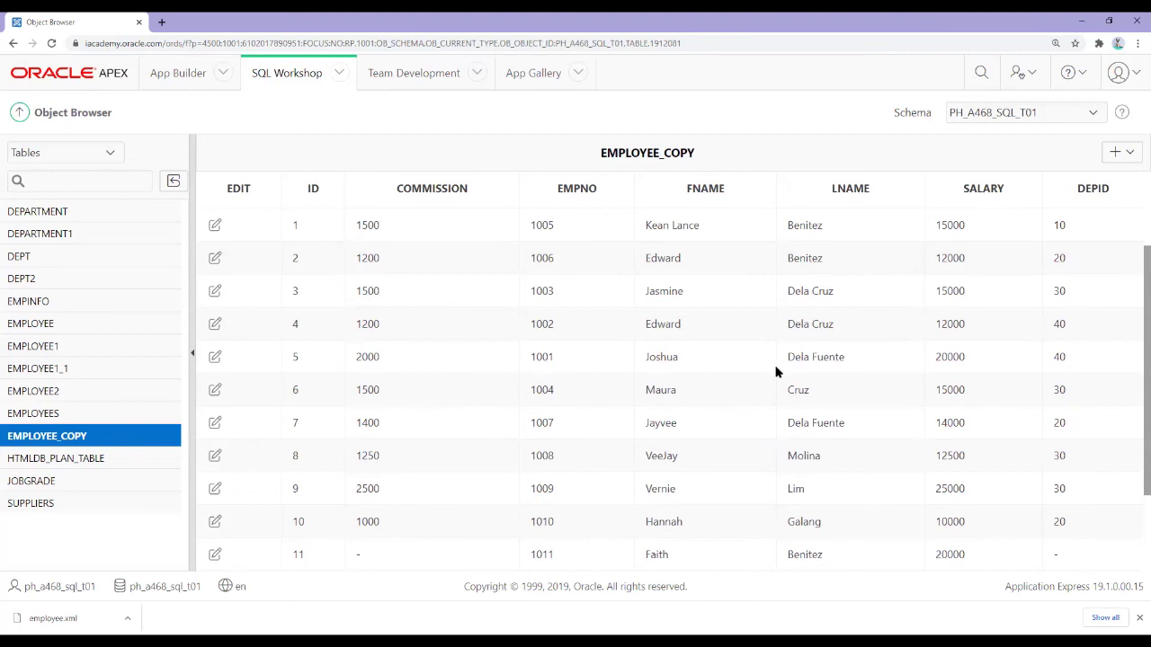
click(1110, 21)
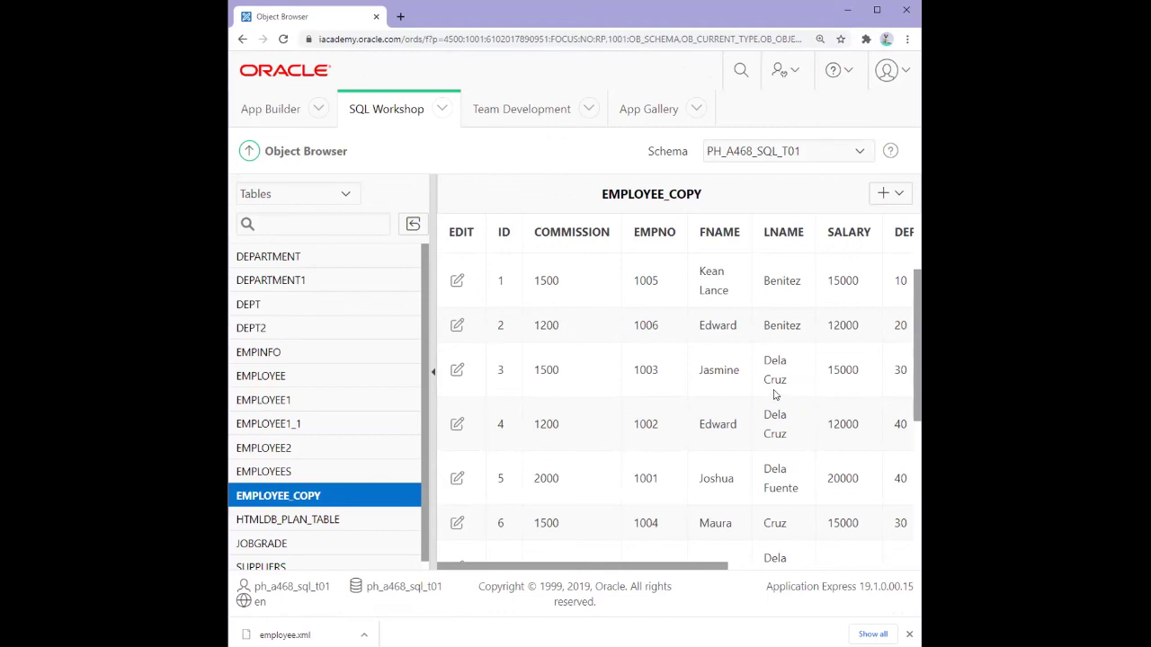
click(877, 10)
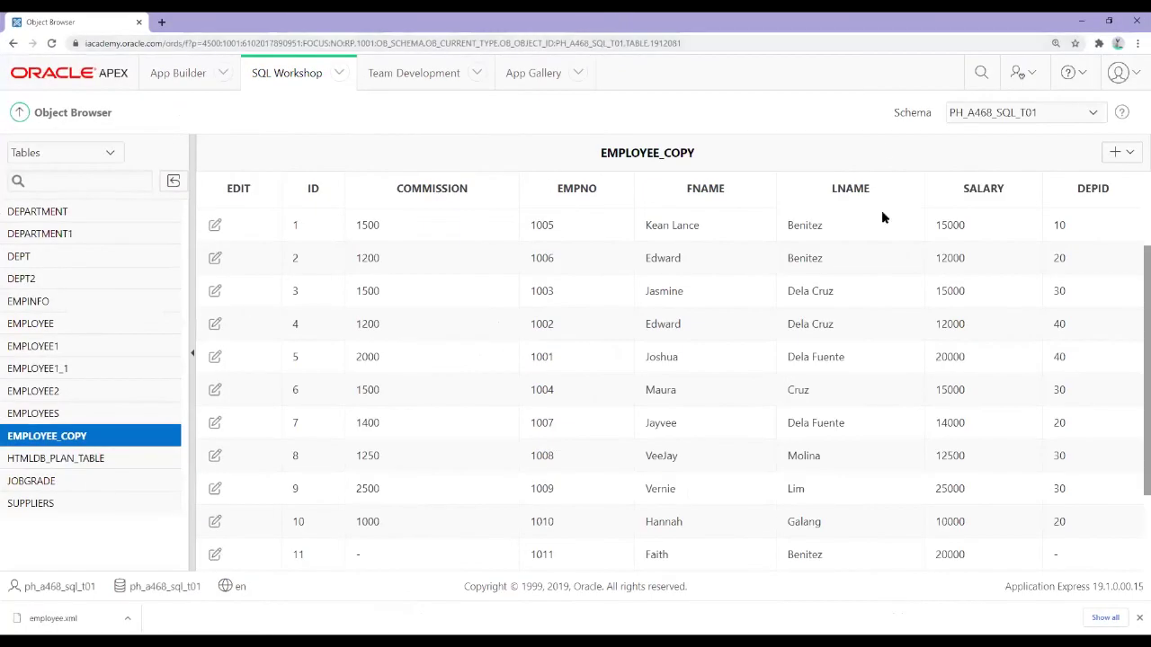